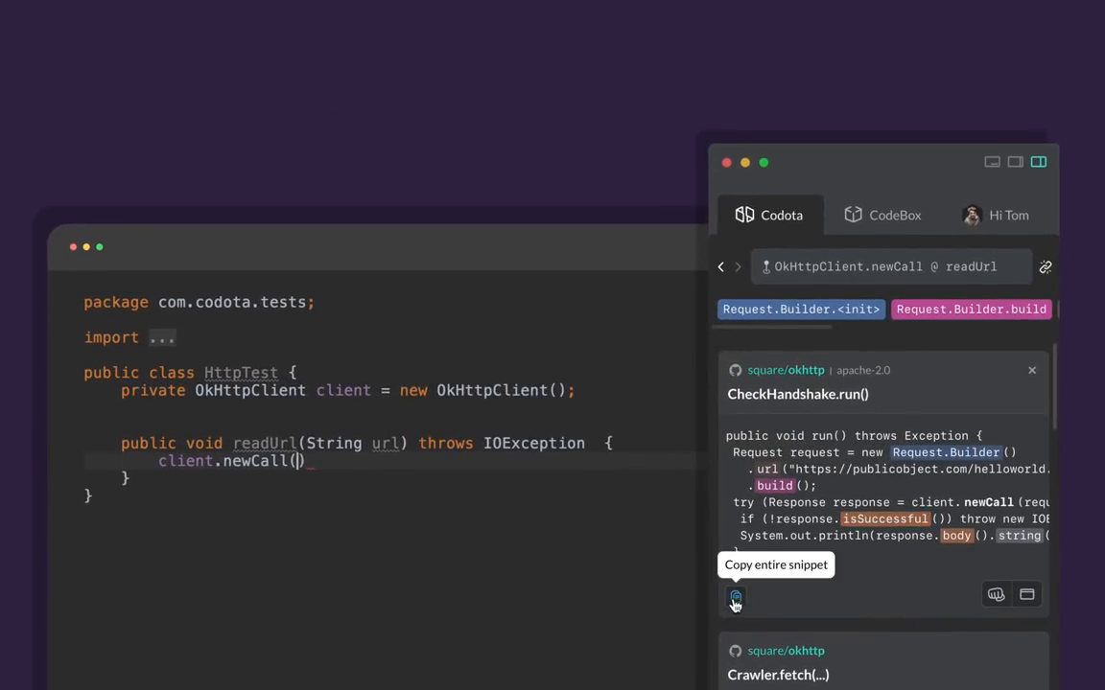
- Copy the okhttp CheckHandshake.run() snippet into the readUrl method
left_click(736, 599)
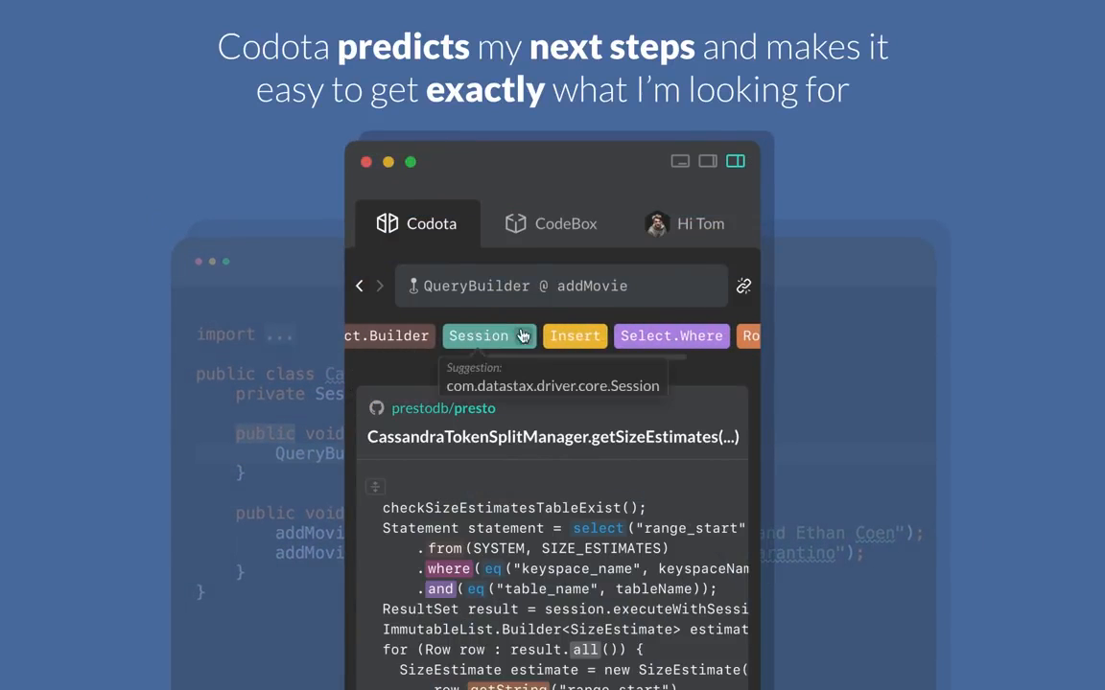
- Add Insert to the addMovie query, surfacing the Cassandra insertIntoTable example
left_click(578, 341)
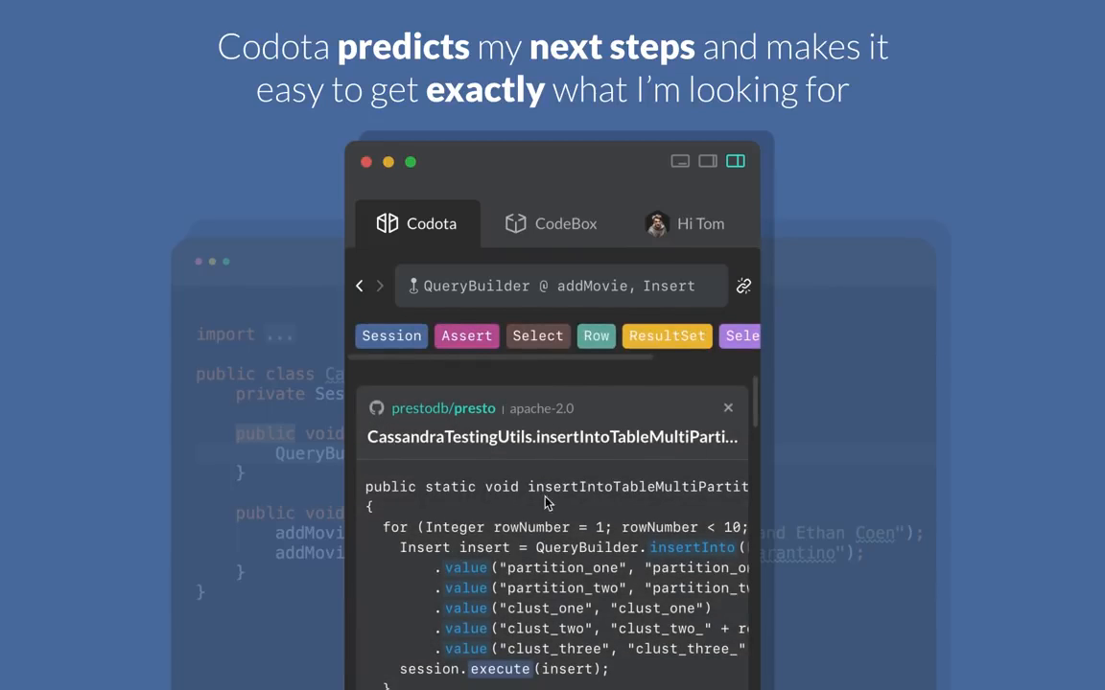
scroll(547, 502, "right", 5)
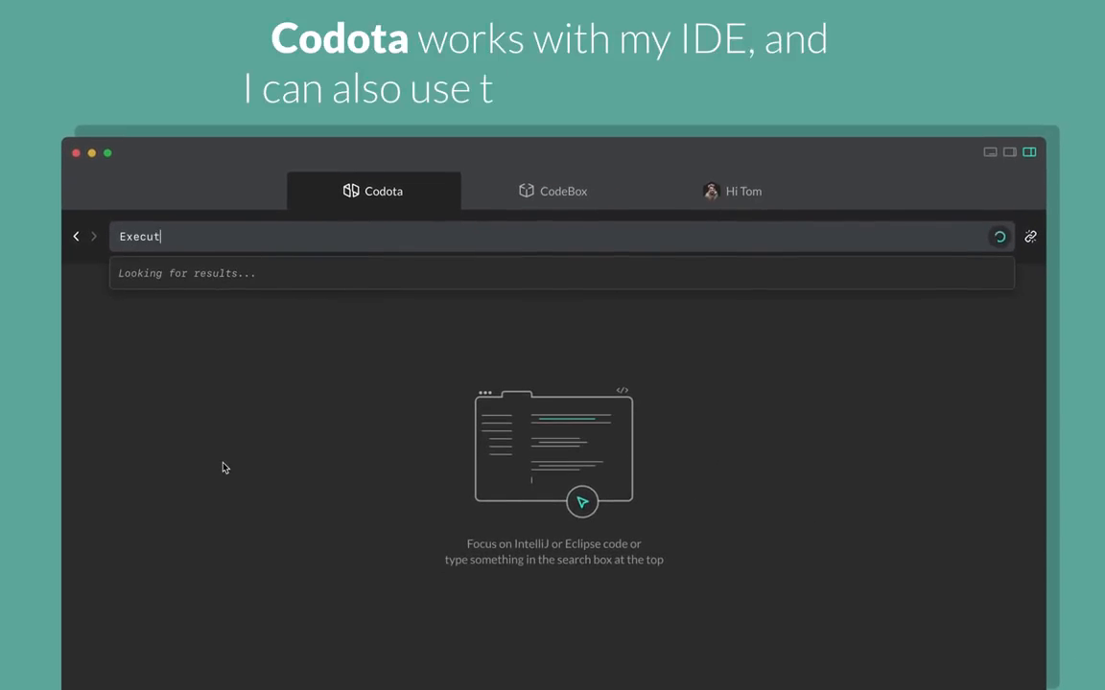
type("orService.s")
- Search the standalone window for ExecutorService.submit via the dropdown suggestion
left_click(380, 278)
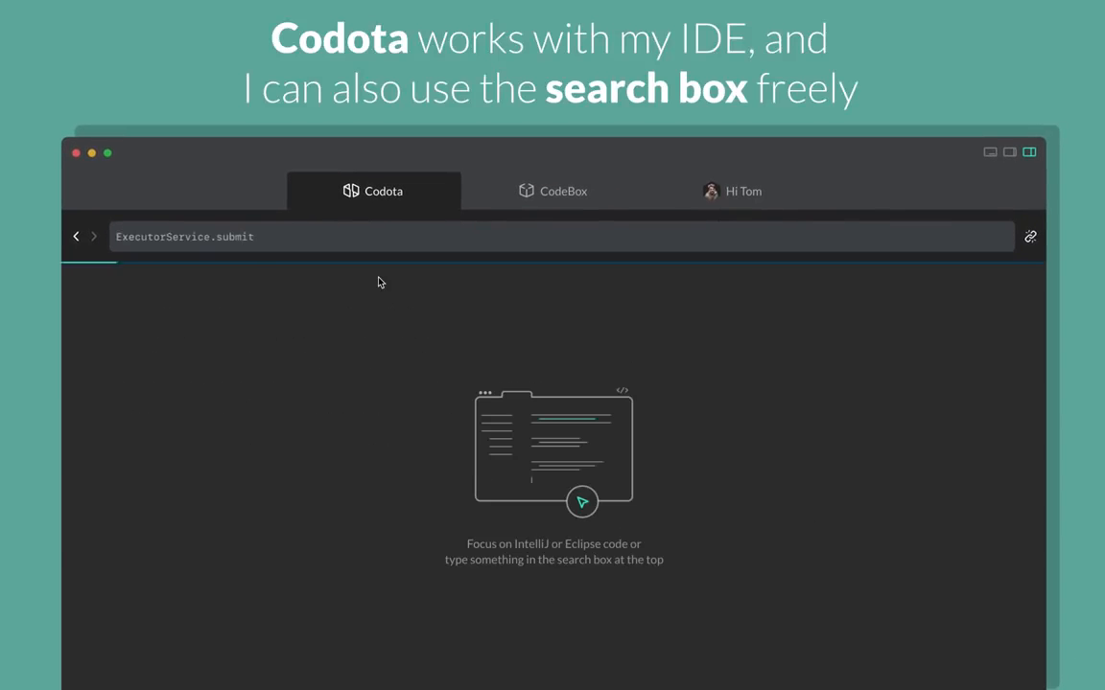